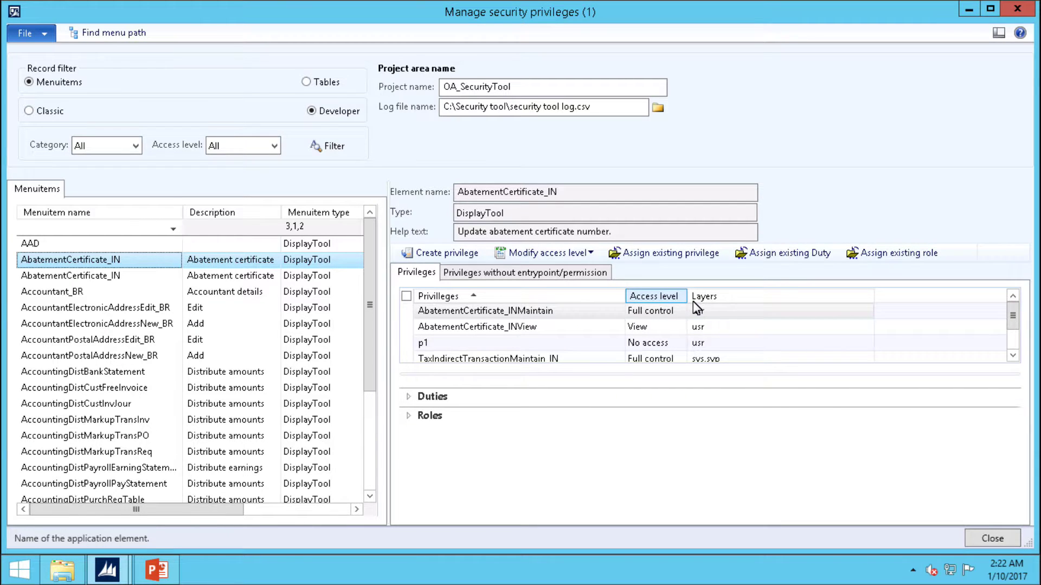
# Step: Examine the duties and roles linked to the TaxIndirectTransactionMaintain_IN privilege, including the security role editor
pyautogui.click(483, 360)
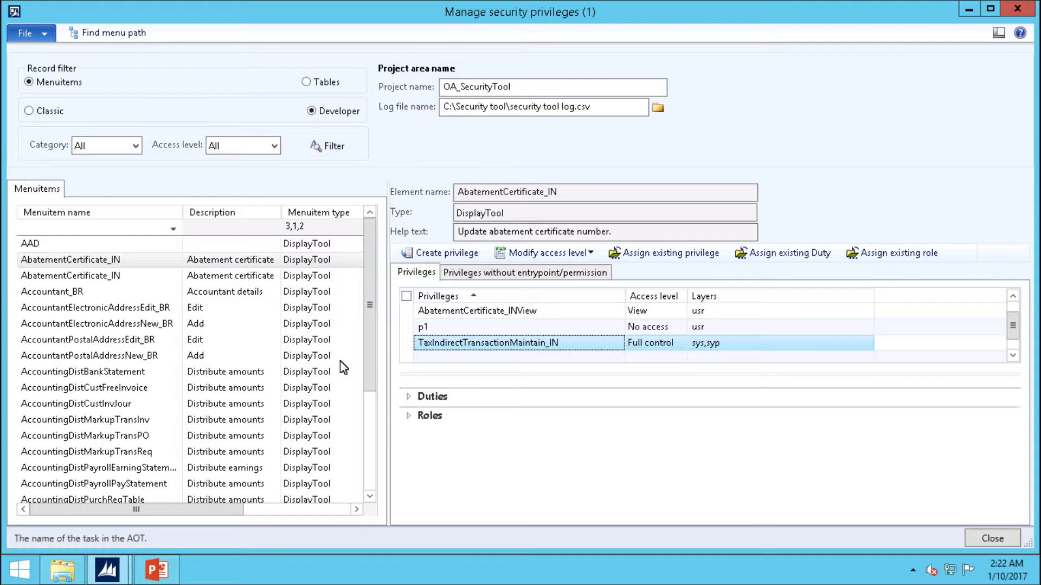
pyautogui.click(414, 401)
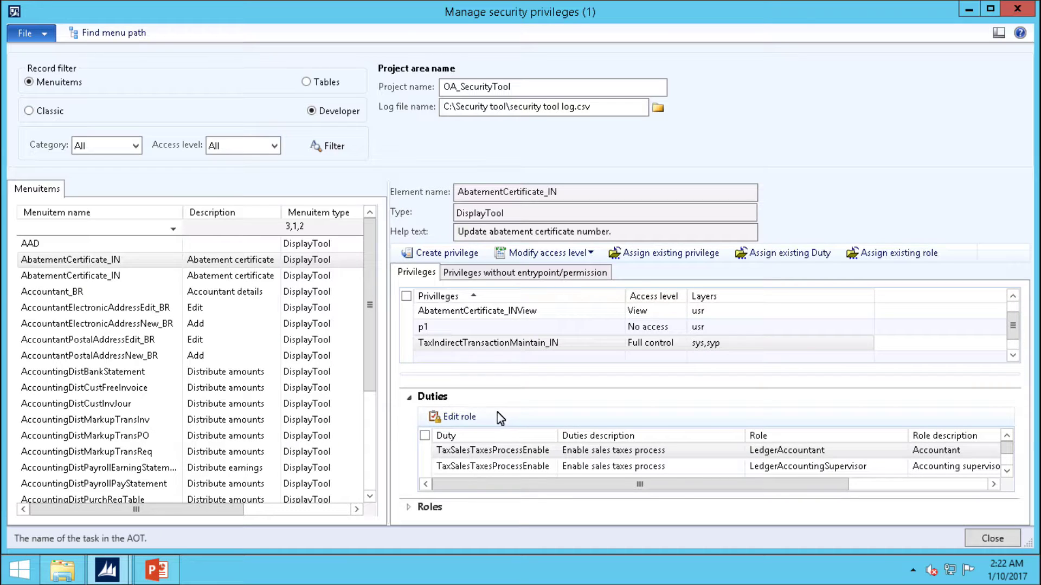
pyautogui.click(409, 395)
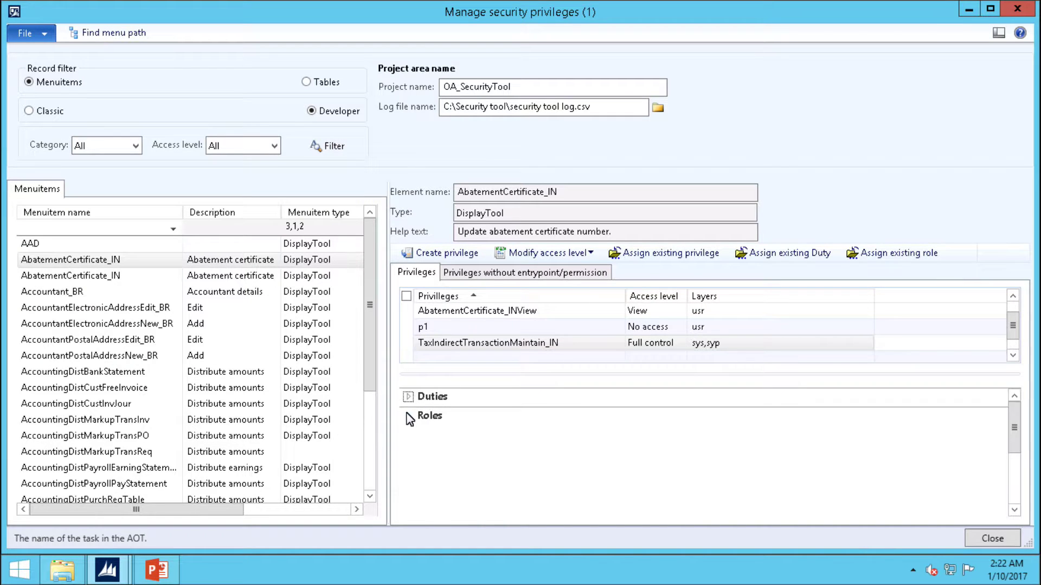
pyautogui.click(409, 417)
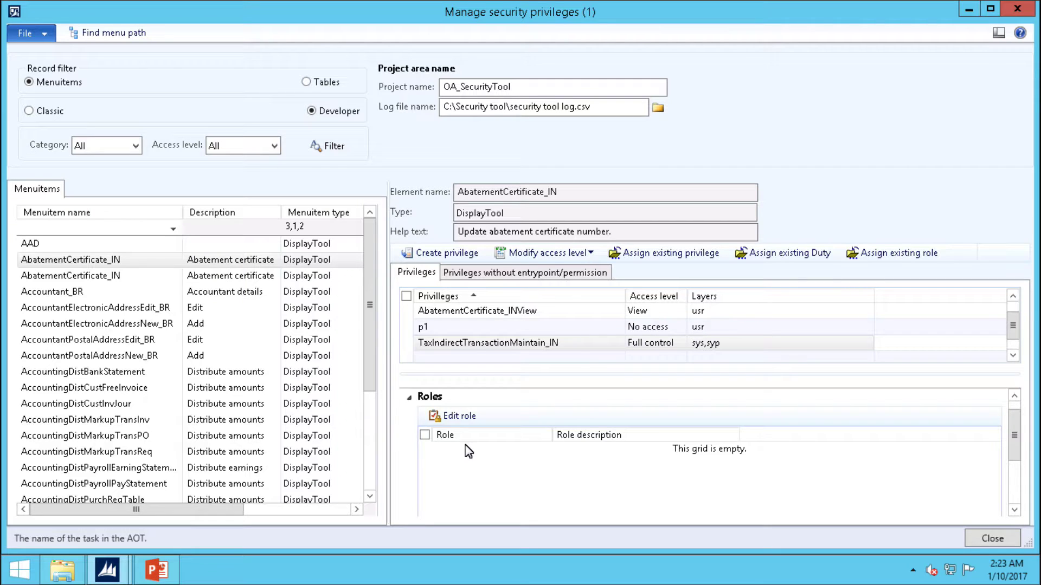
pyautogui.click(453, 418)
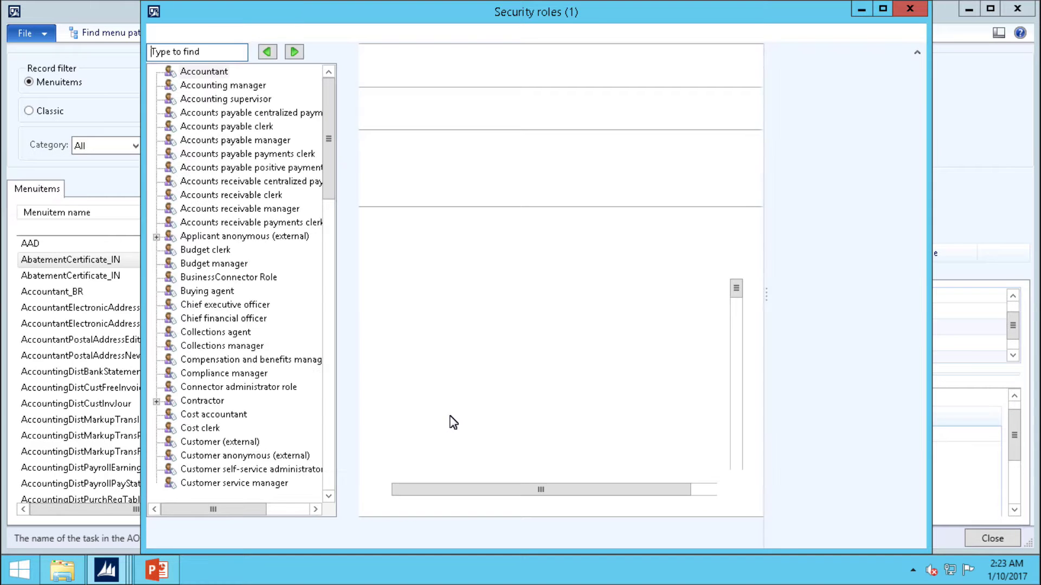
pyautogui.click(909, 9)
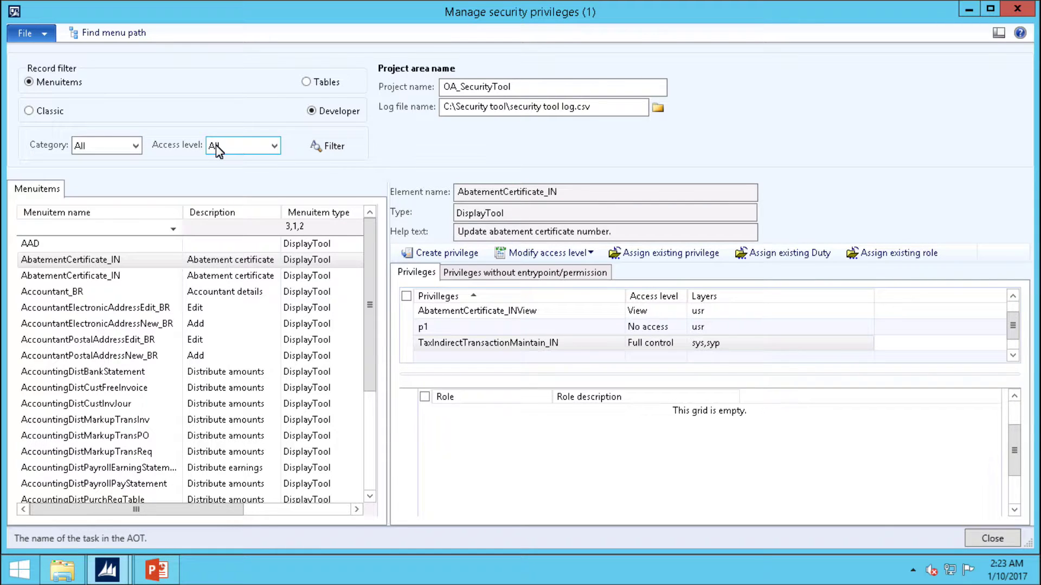
# Step: Filter the menu items by the View access level
pyautogui.click(275, 147)
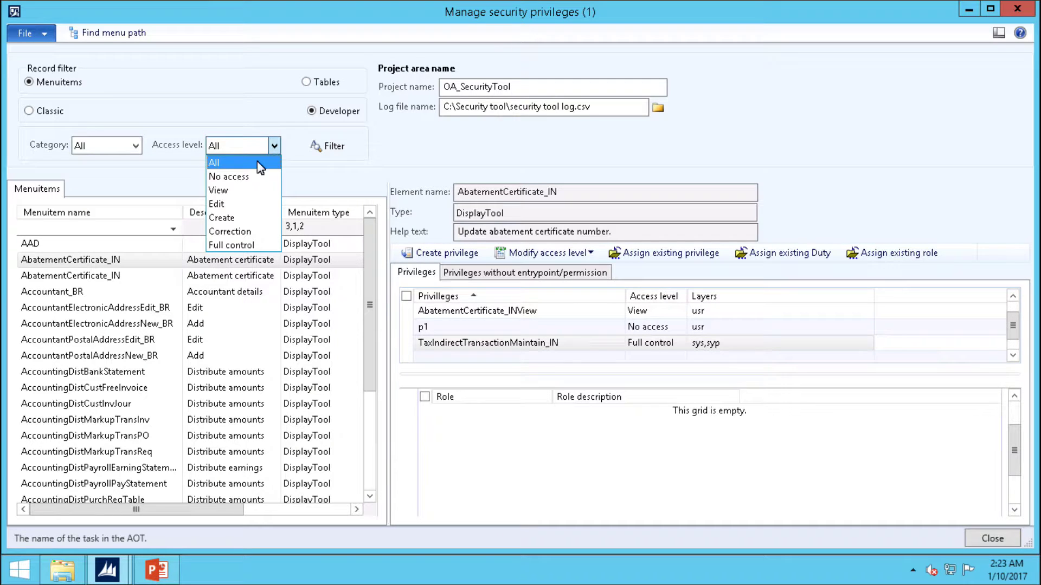
pyautogui.click(222, 190)
pyautogui.click(342, 153)
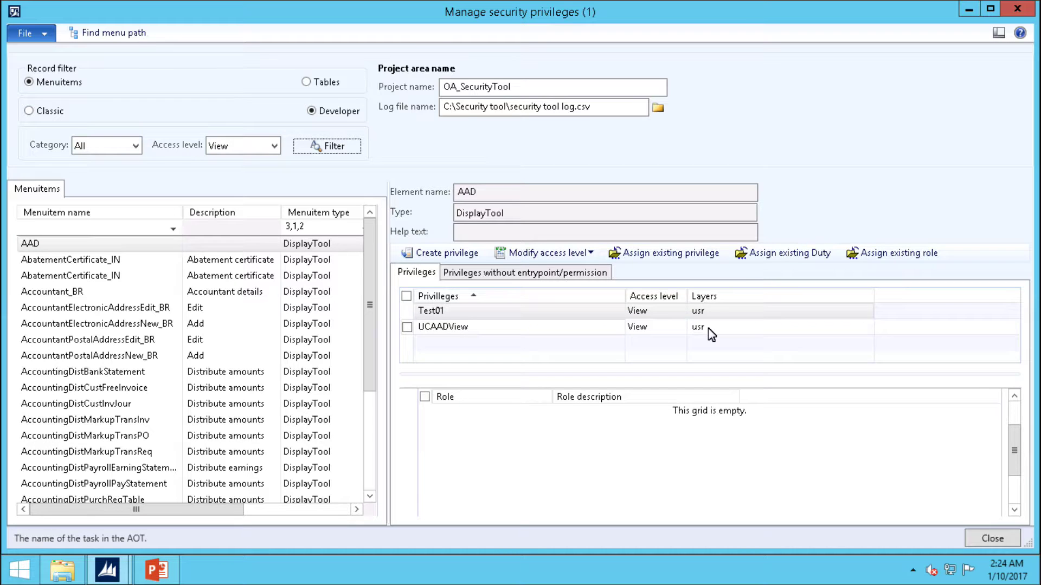
# Step: Filter the menu items to the No privileges category and select the DTCAATAreas item
pyautogui.click(136, 146)
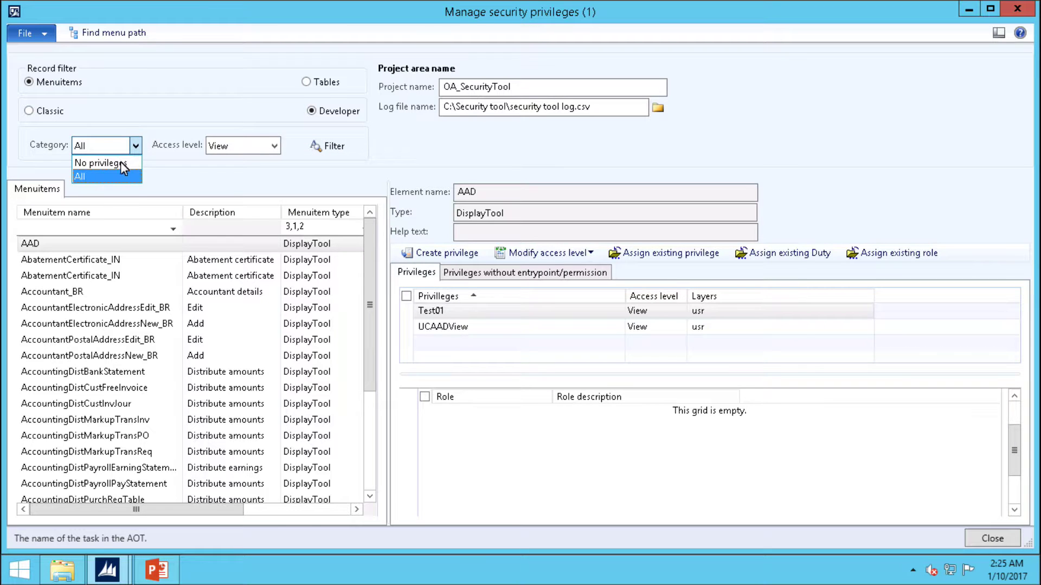
pyautogui.click(335, 147)
pyautogui.click(334, 148)
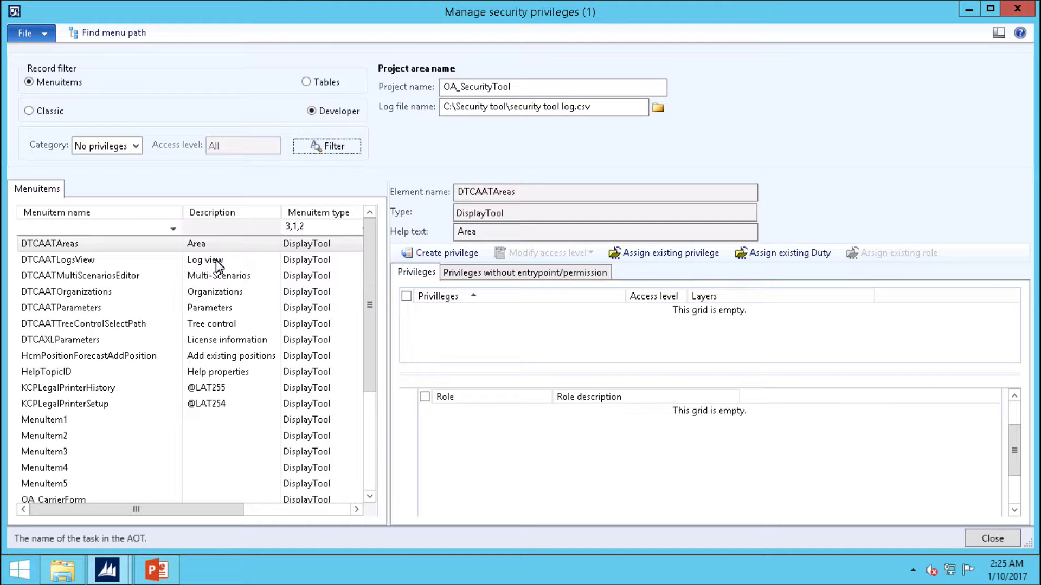
pyautogui.click(77, 247)
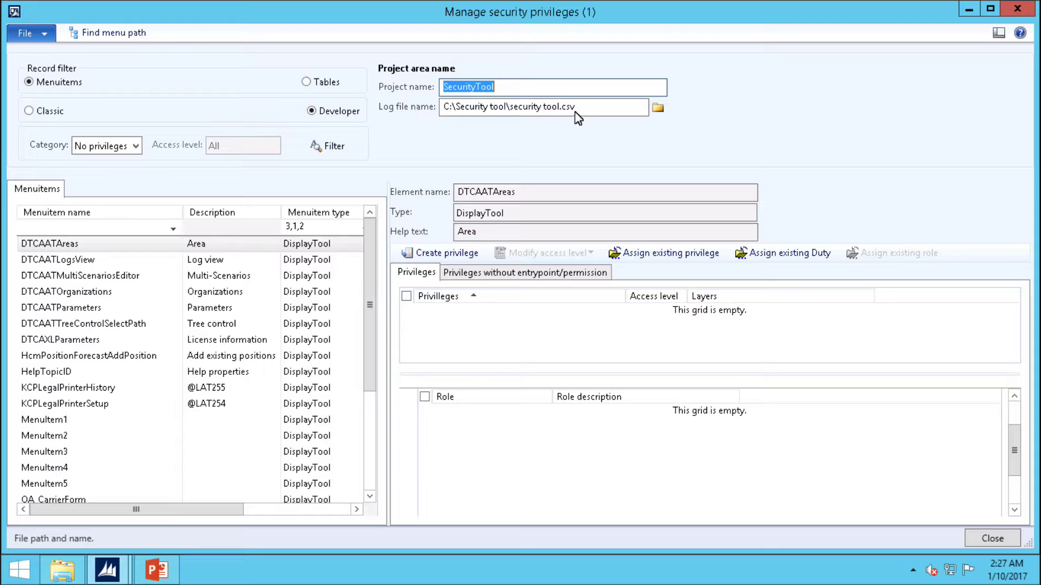
# Step: Create a privilege named DTC for the DTCAATAreas menu item with View access and the description DTC
pyautogui.moveTo(575, 106); pyautogui.dragTo(439, 109)
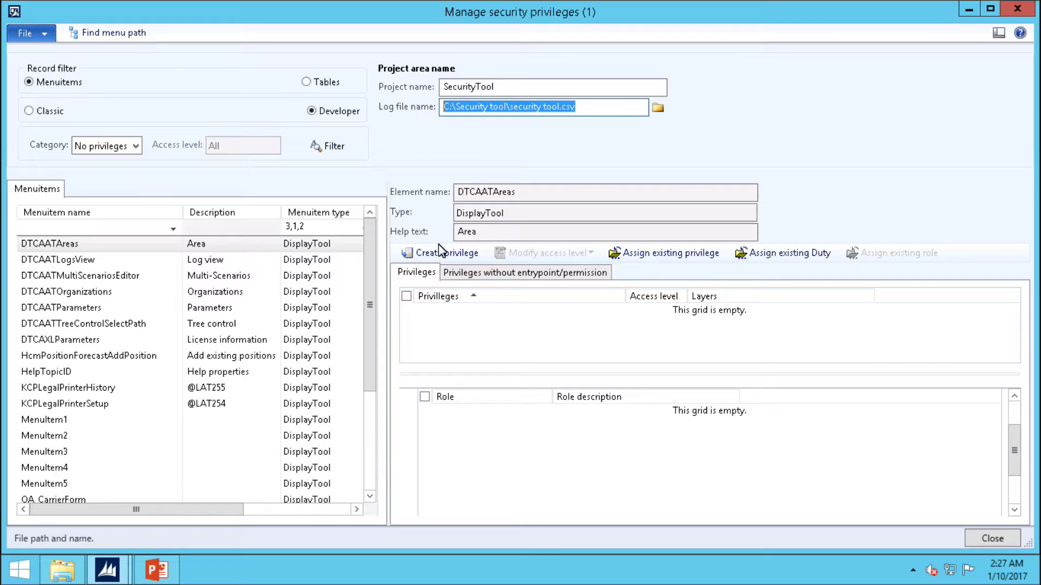
pyautogui.click(181, 245)
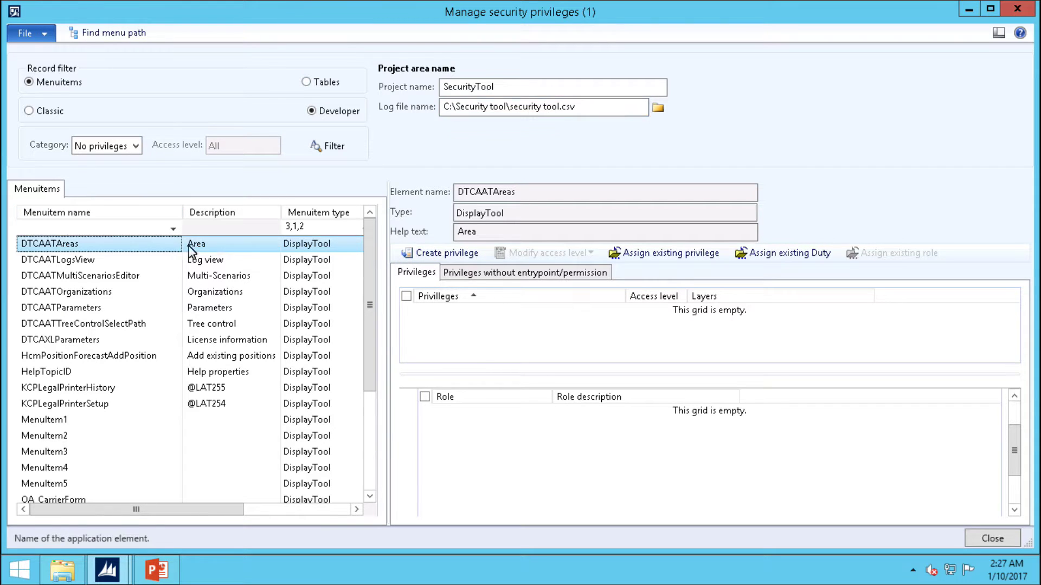
pyautogui.click(430, 253)
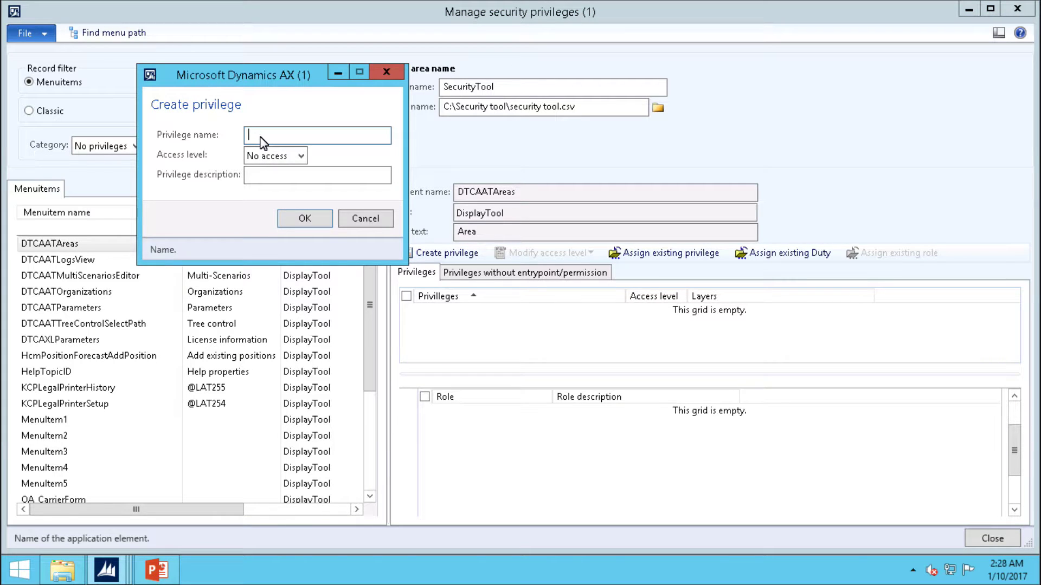
pyautogui.write('DTC')
pyautogui.press('Tab')
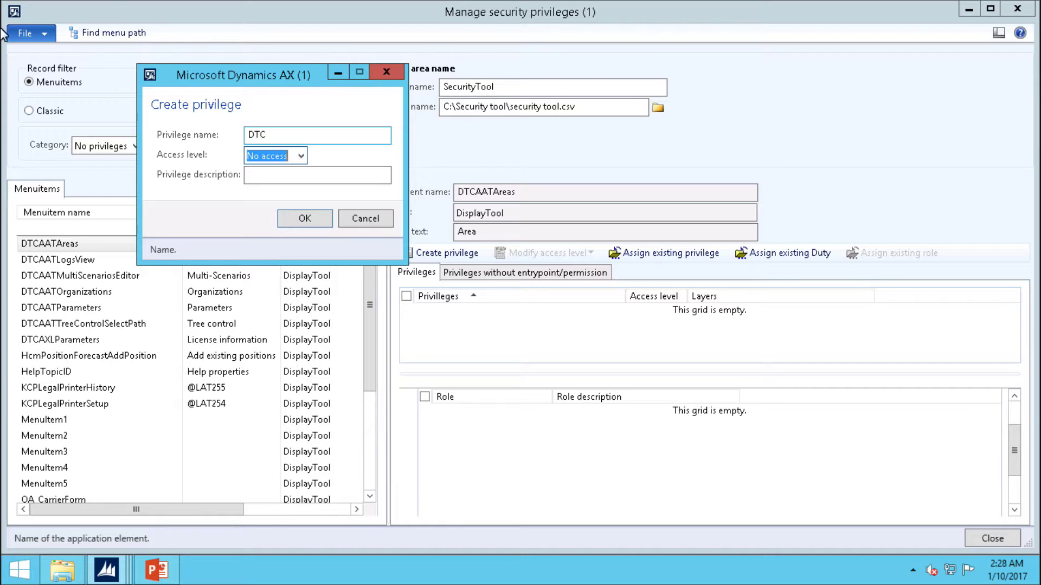
pyautogui.click(300, 156)
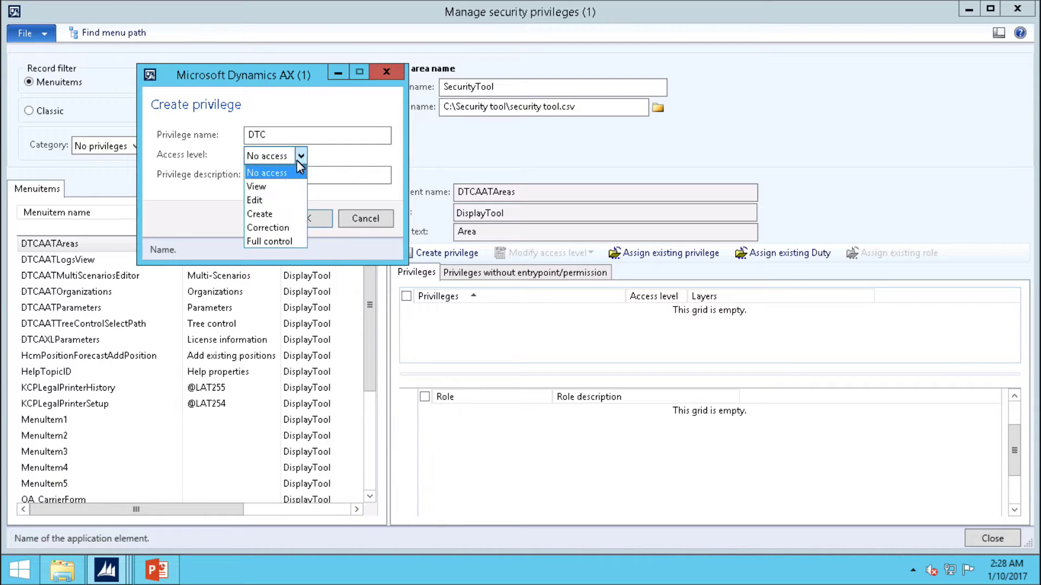
pyautogui.click(277, 188)
pyautogui.click(250, 176)
pyautogui.write('DTC')
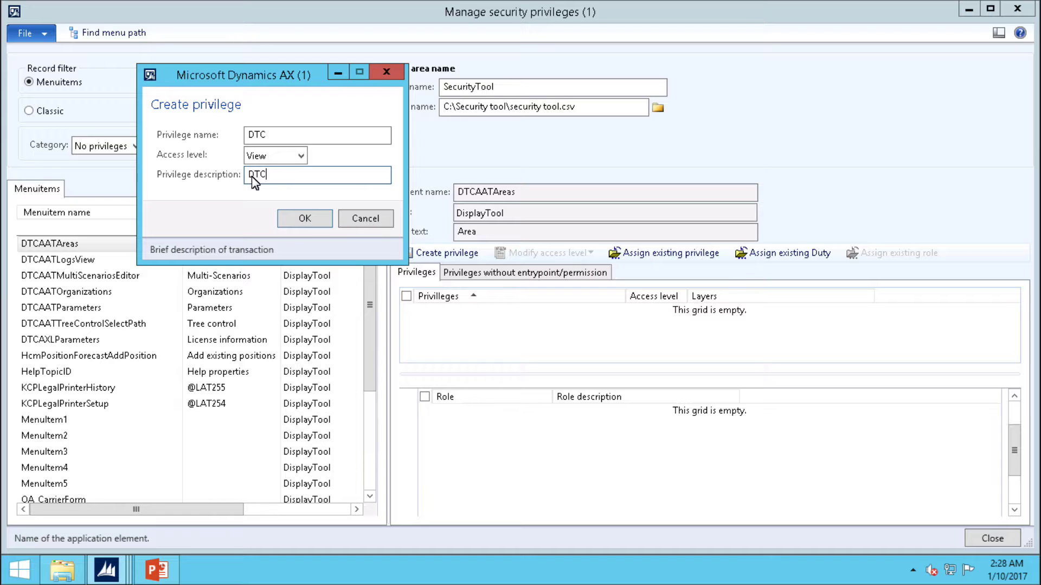
pyautogui.click(289, 226)
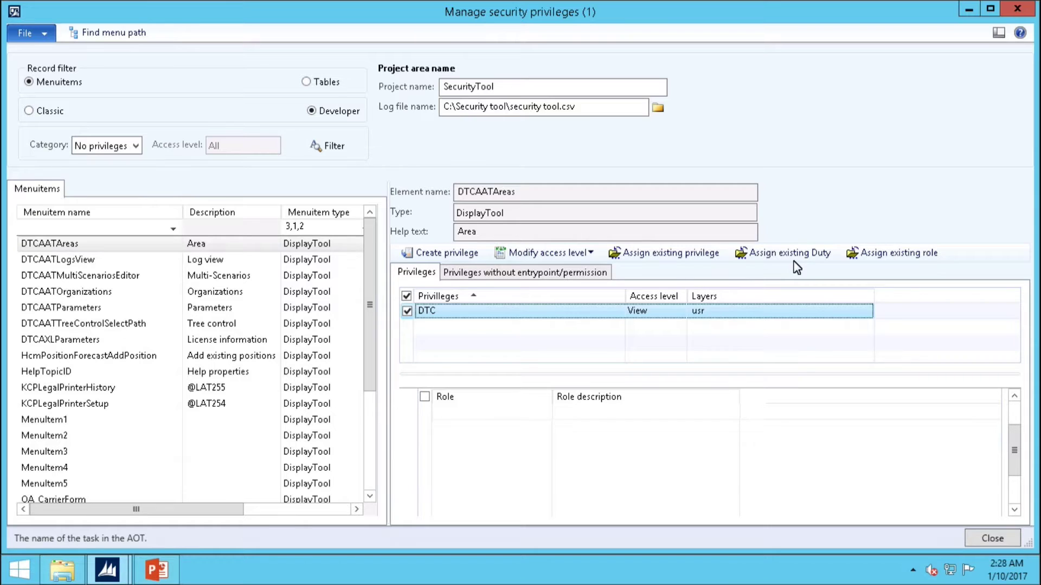
# Step: Assign the DTC privilege to the existing Budget clerk role and confirm the assignment
pyautogui.click(898, 255)
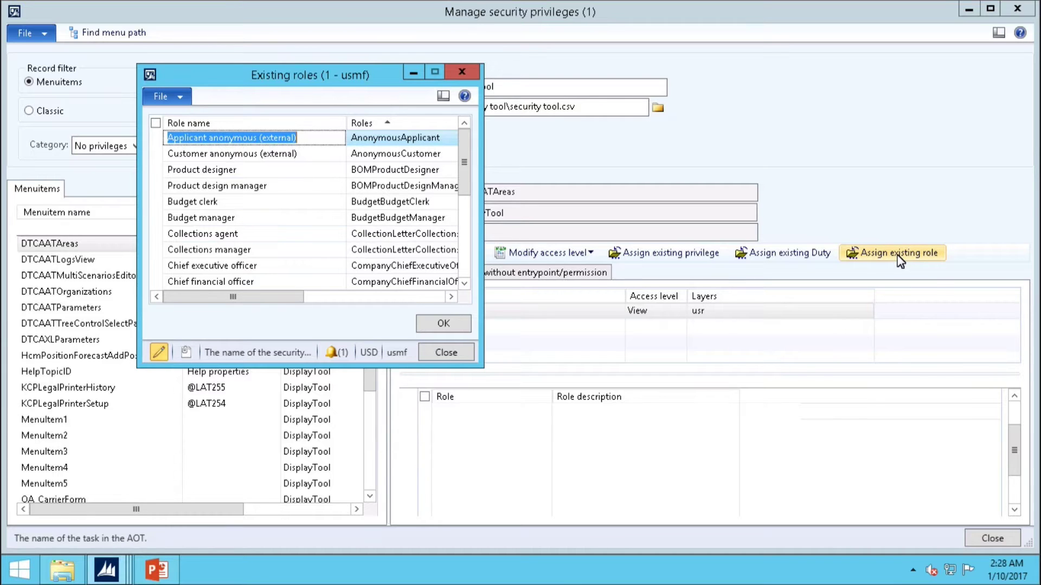
pyautogui.click(156, 202)
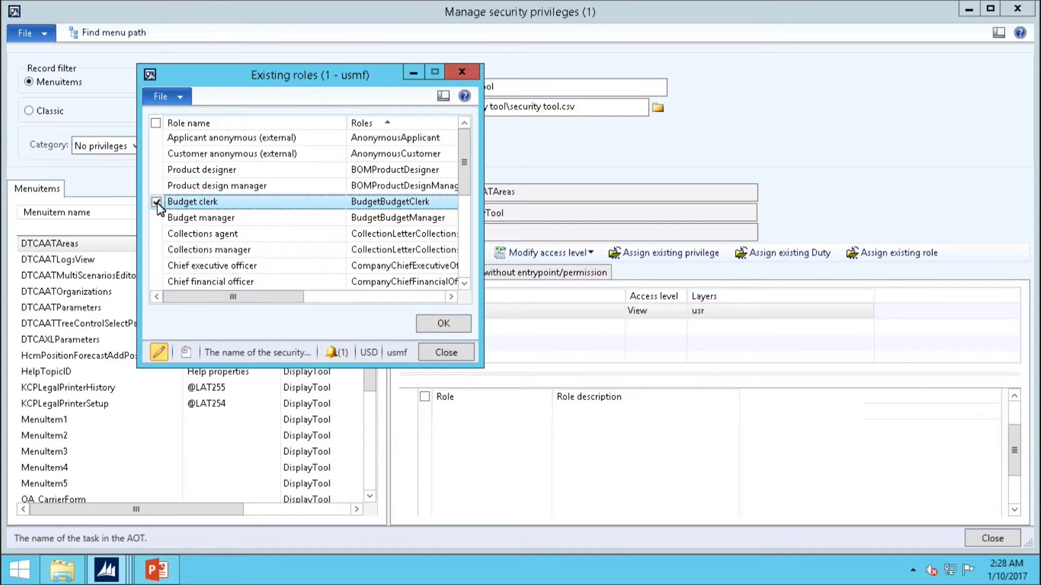
pyautogui.click(444, 325)
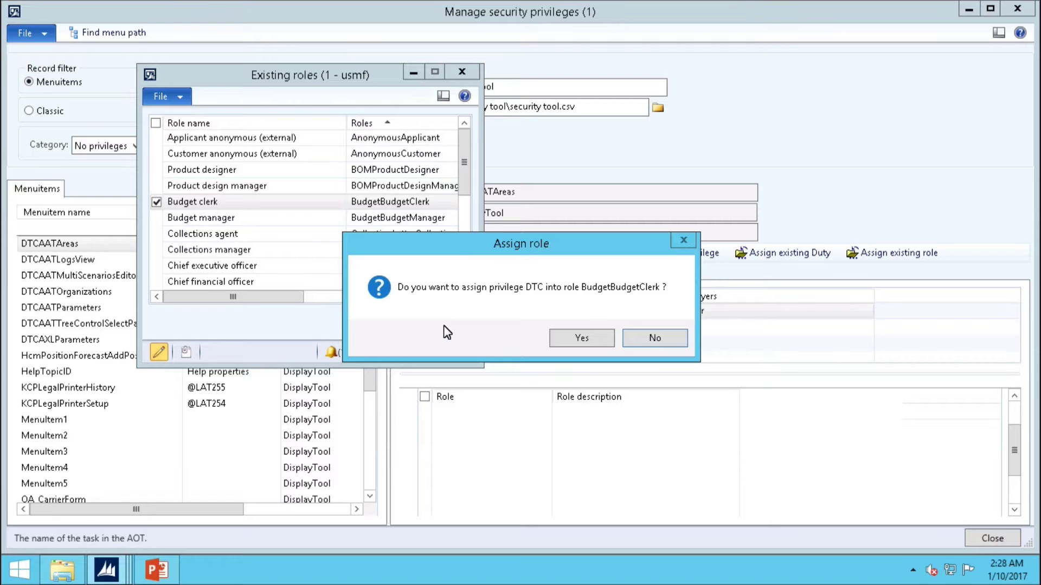
pyautogui.press('Return')
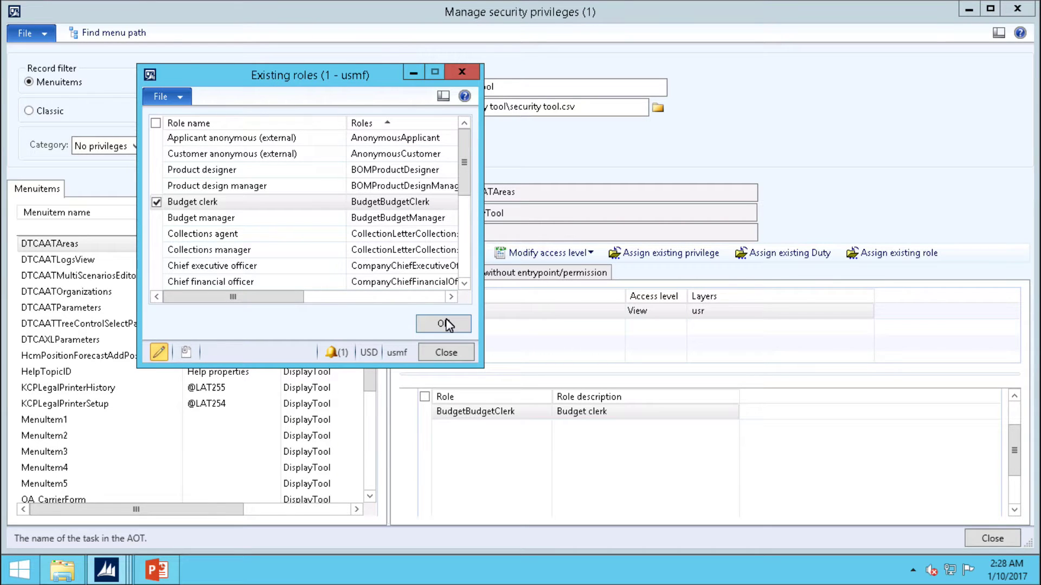
pyautogui.click(446, 324)
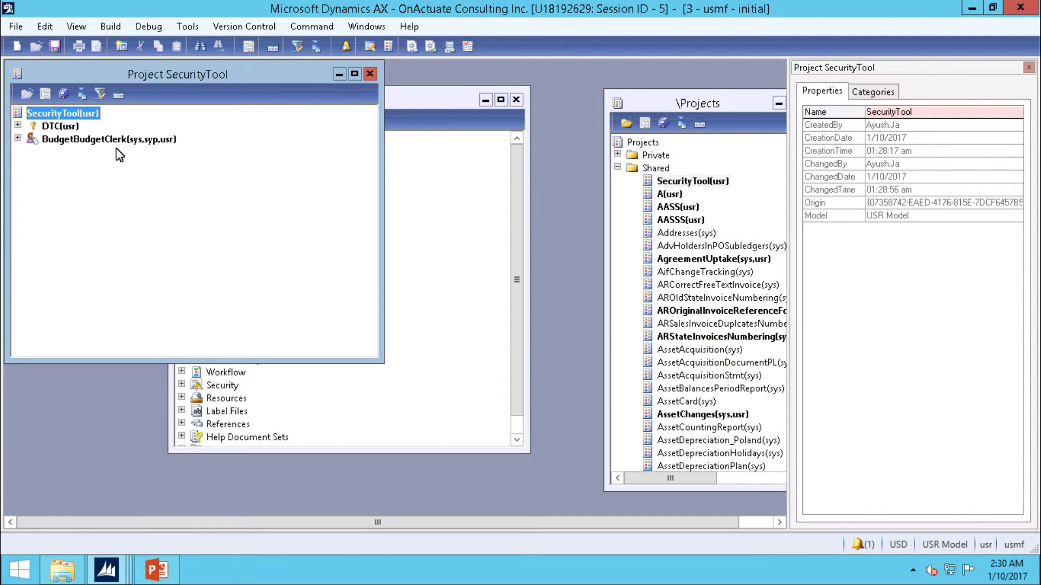
# Step: Switch to File Explorer and review the logged modifications in the security tool CSV file, then close the file
pyautogui.click(60, 574)
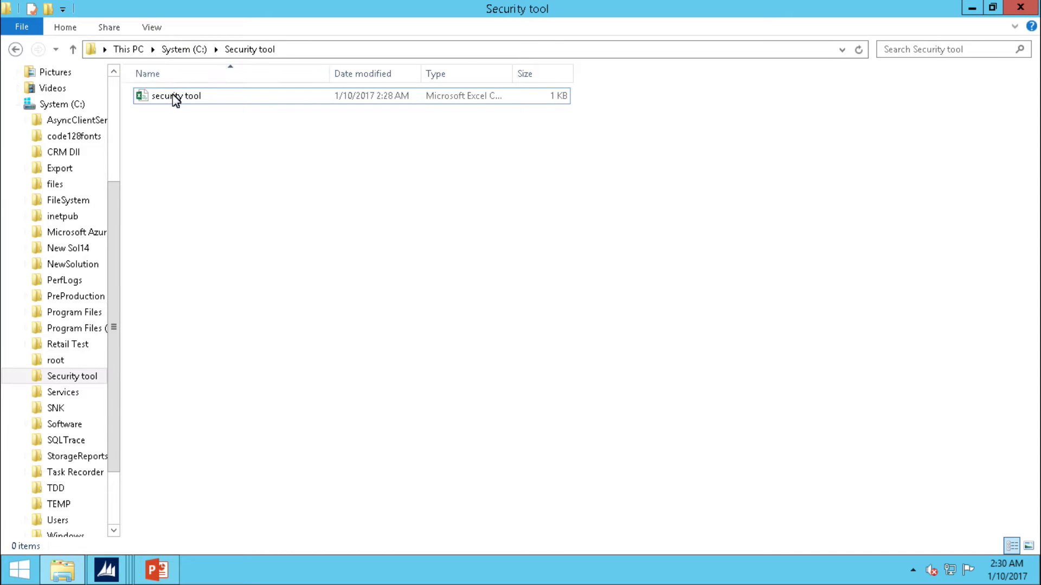
pyautogui.doubleClick(175, 99)
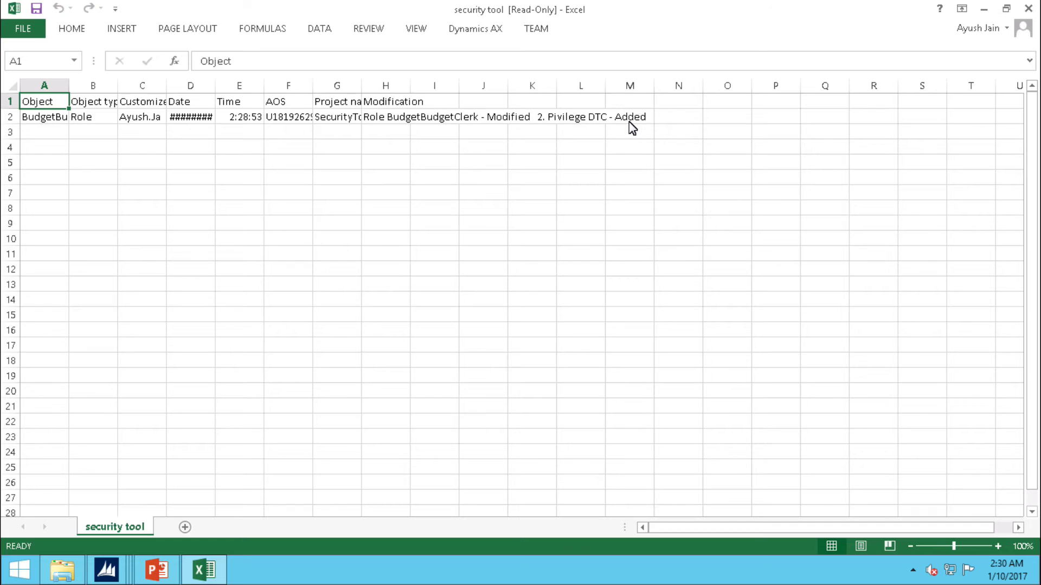
pyautogui.click(1029, 9)
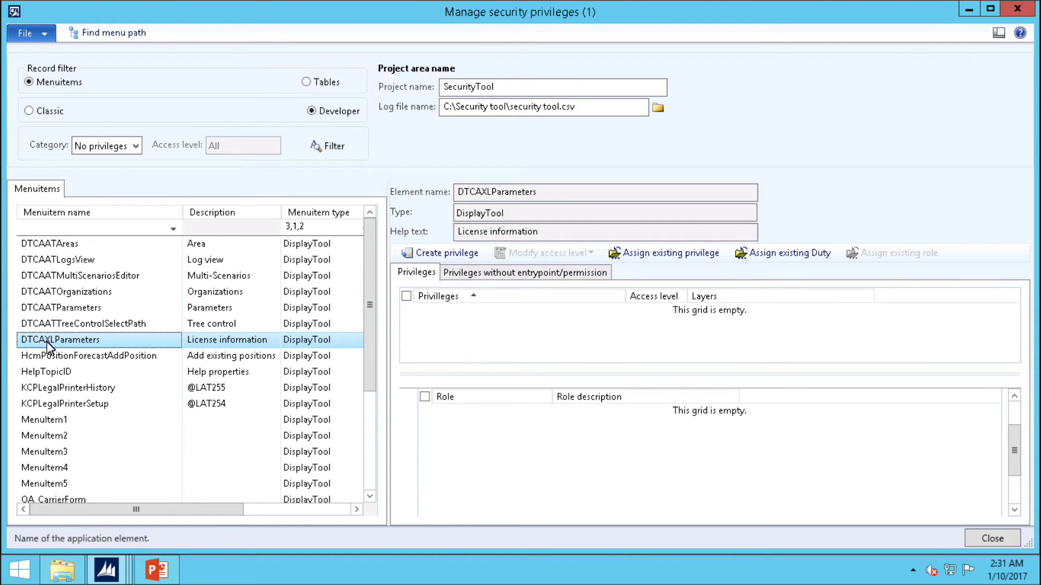
# Step: Look up the menu path of the DTCAXLParameters menu item and close the path window
pyautogui.click(98, 39)
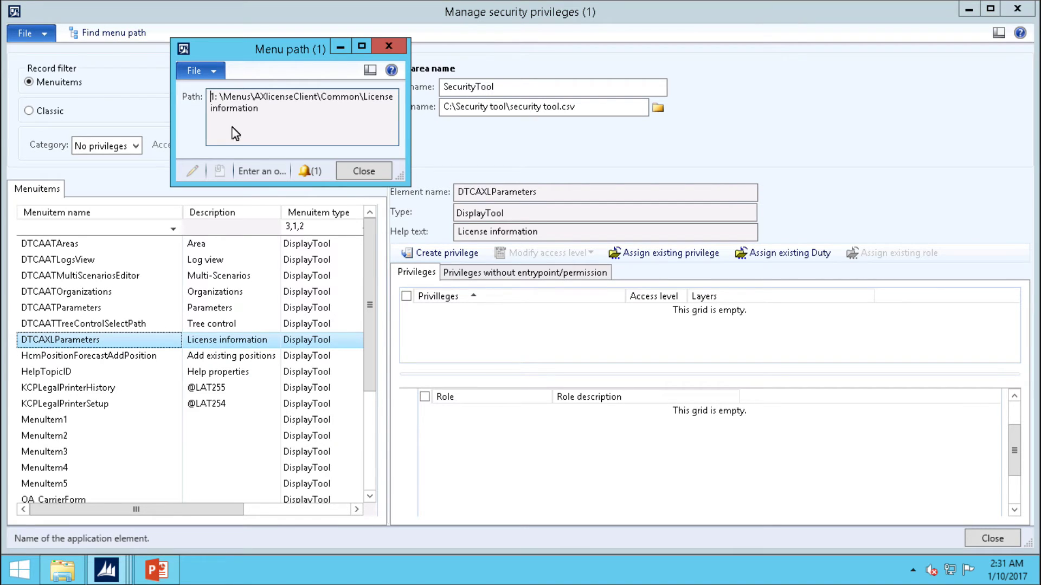
pyautogui.click(269, 122)
pyautogui.click(388, 48)
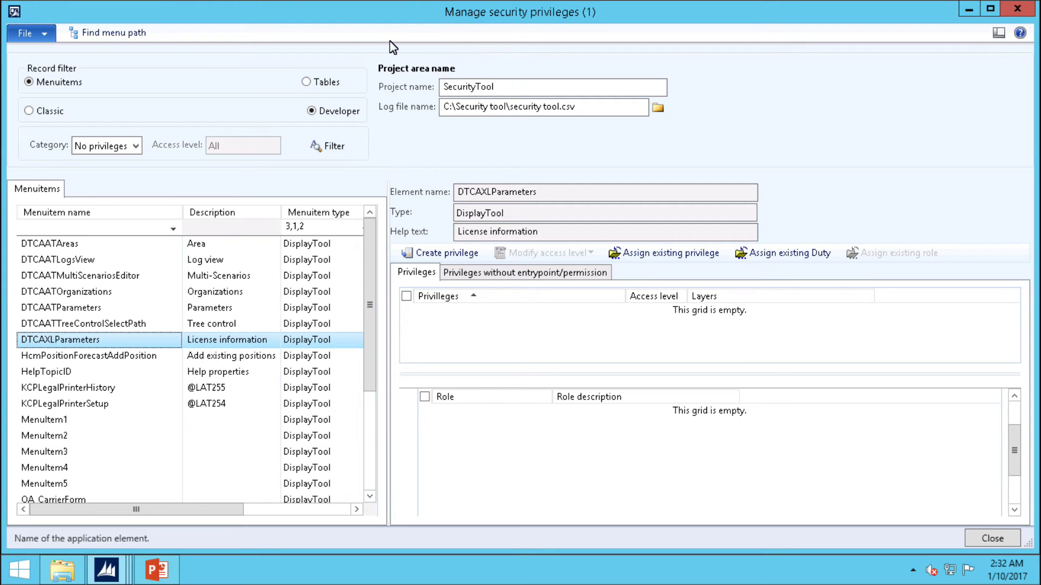
# Step: Switch the privilege form to the classic view and filter it with the category set to All
pyautogui.click(39, 115)
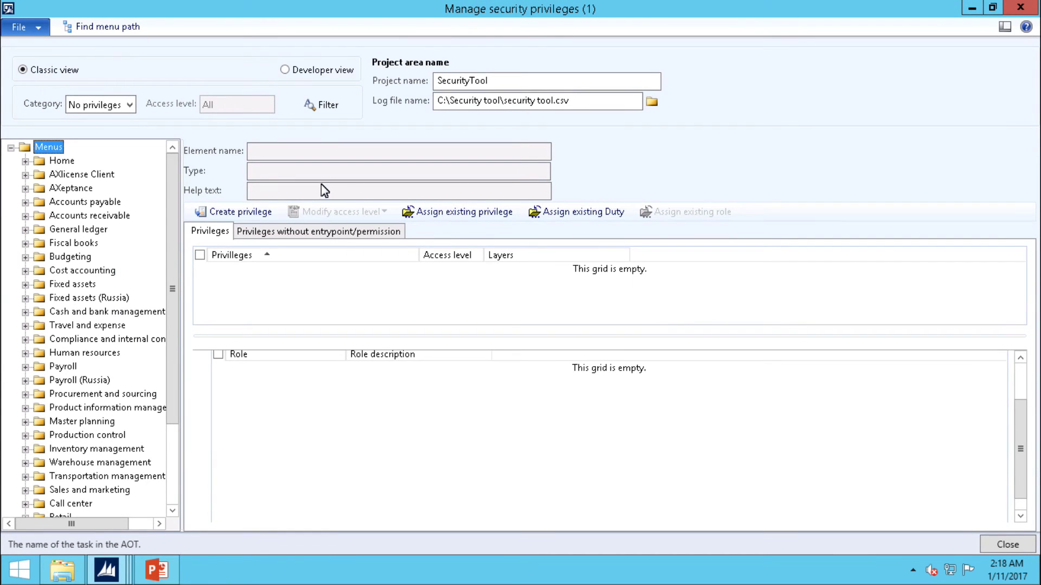
pyautogui.click(130, 105)
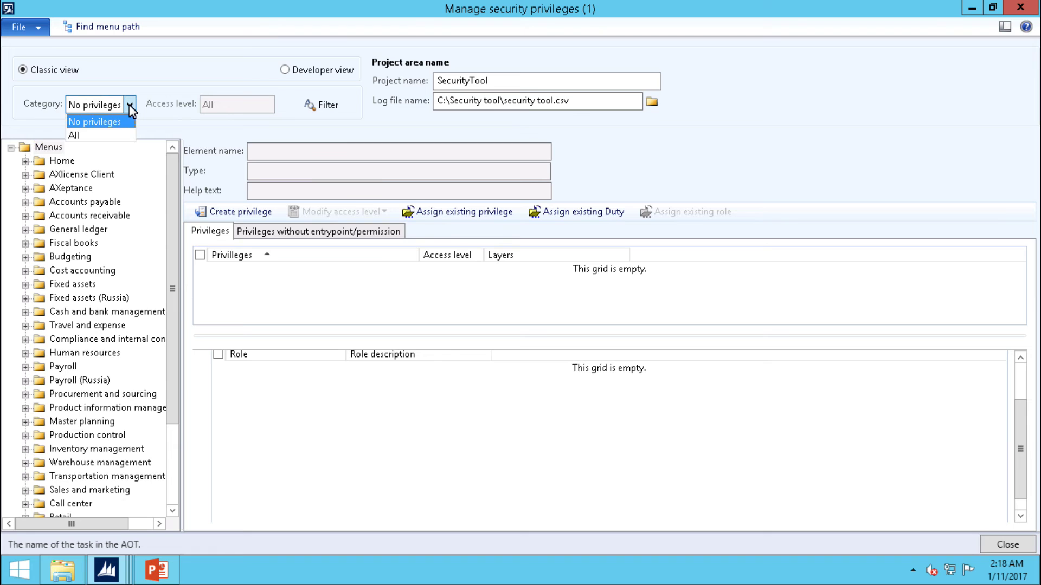
pyautogui.click(95, 135)
pyautogui.click(317, 107)
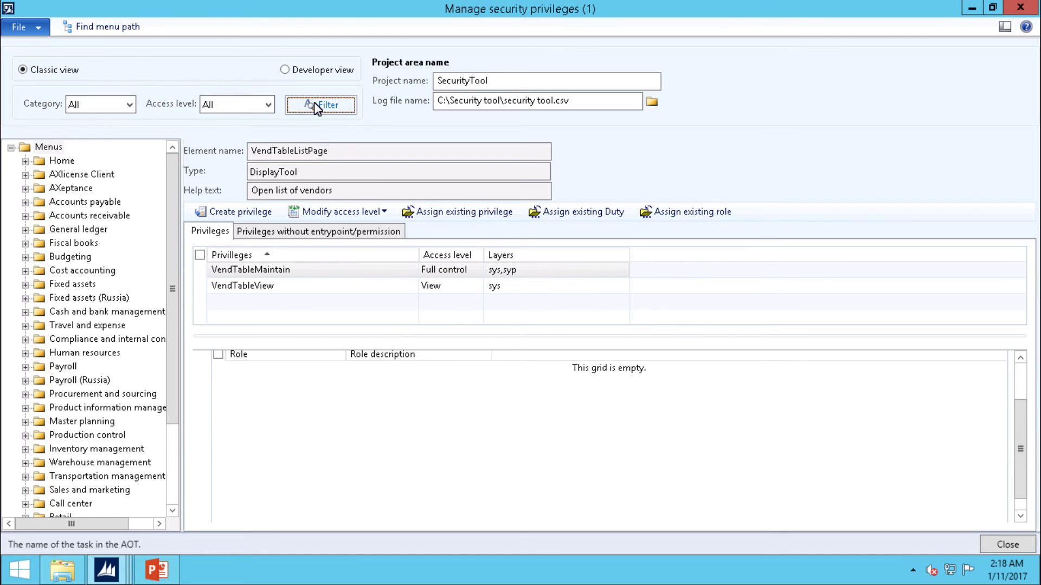
# Step: Select the All vendors item in the Vendors folder of the Accounts payable menu
pyautogui.click(29, 203)
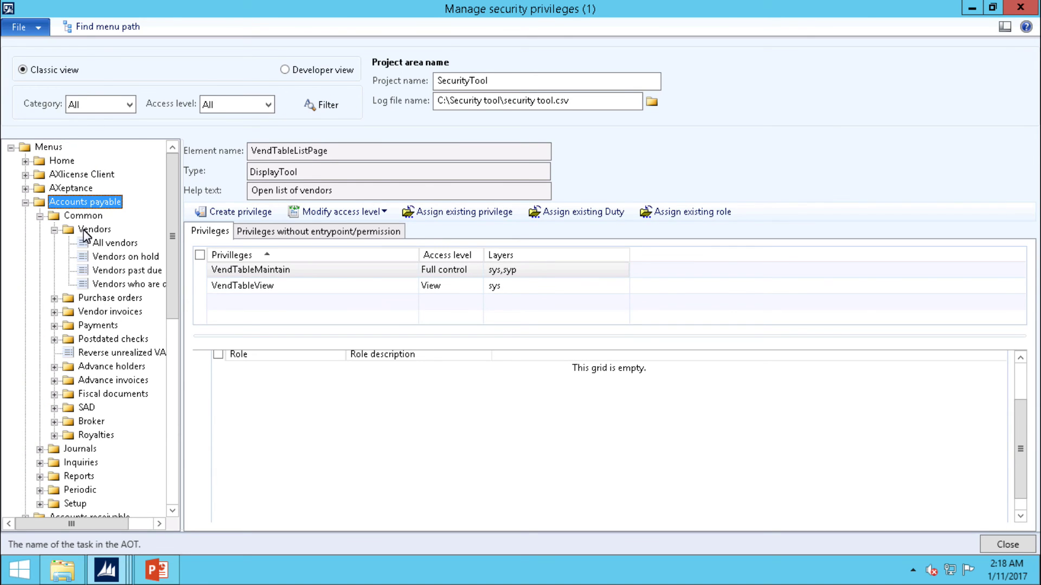
pyautogui.click(111, 244)
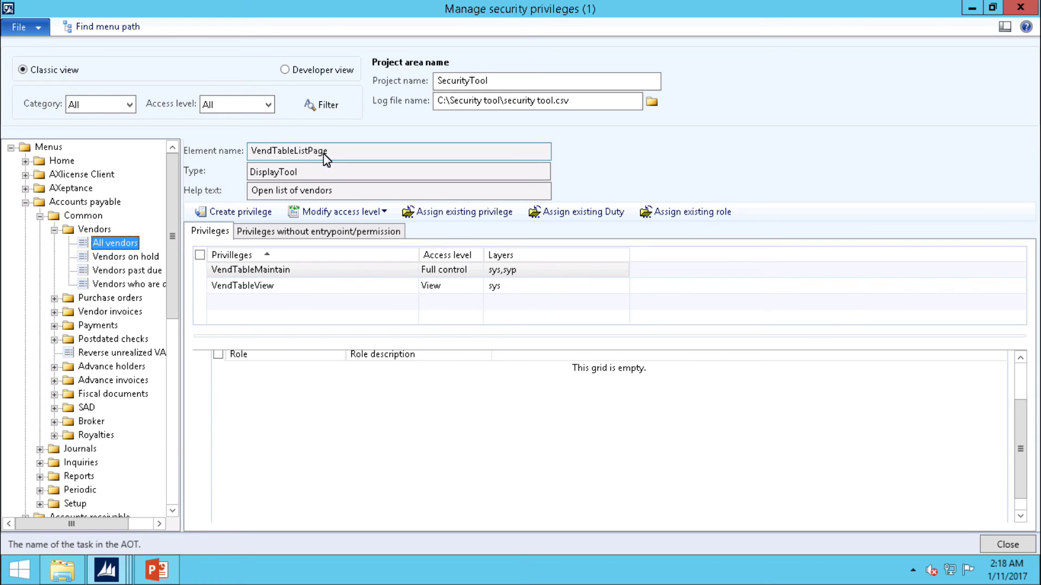